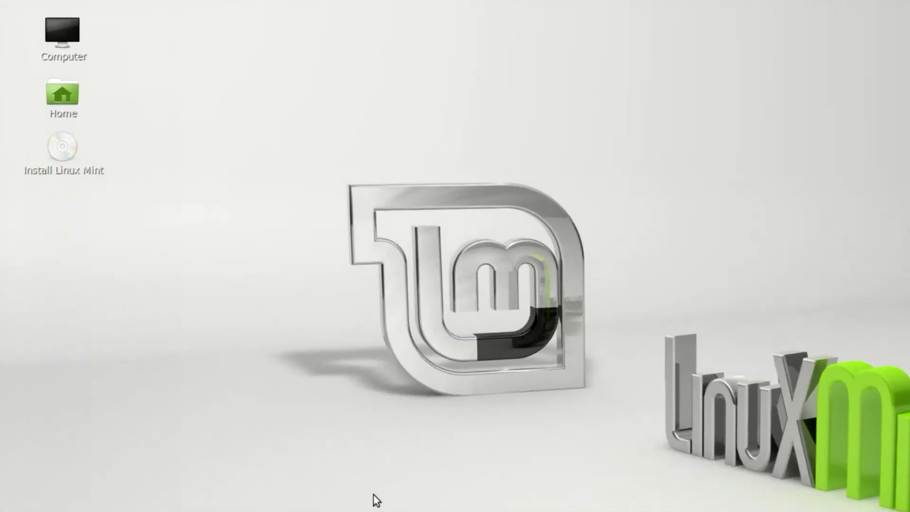
- Launch the Linux Mint installer, choose Español as the language, and pass the preparation checks
{"action": "left_click", "coordinate": [71, 148]}
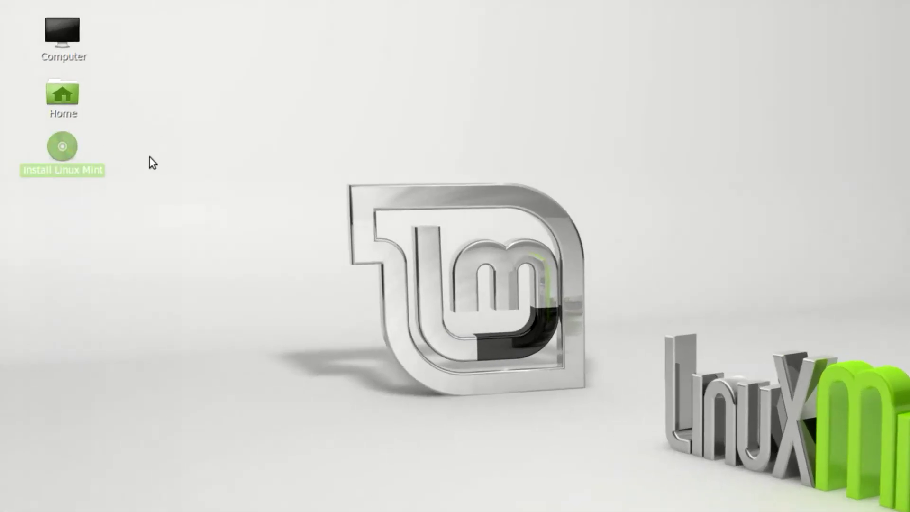
{"action": "double_click", "coordinate": [55, 153]}
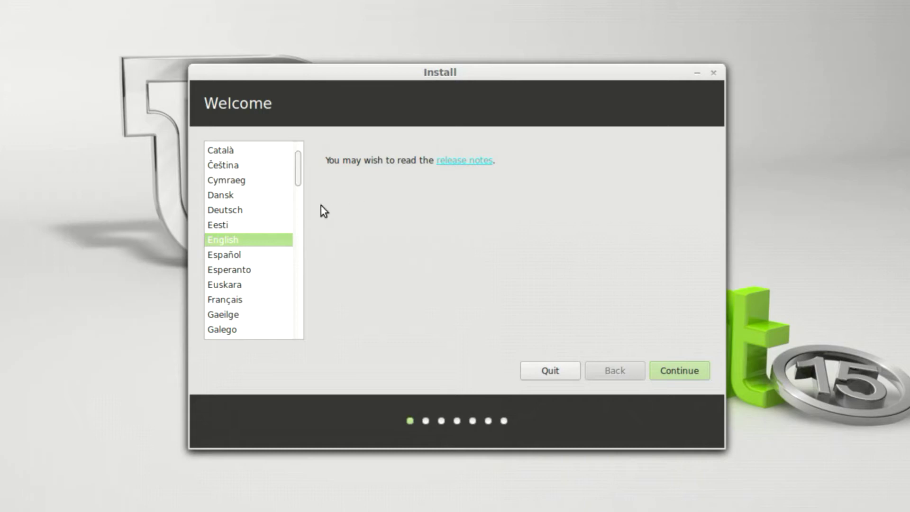
{"action": "left_click", "coordinate": [267, 255]}
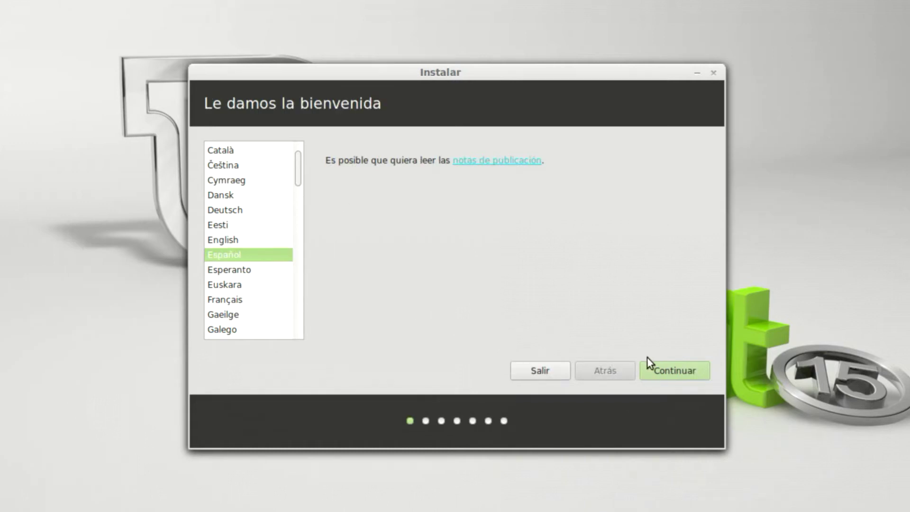
{"action": "left_click", "coordinate": [672, 377]}
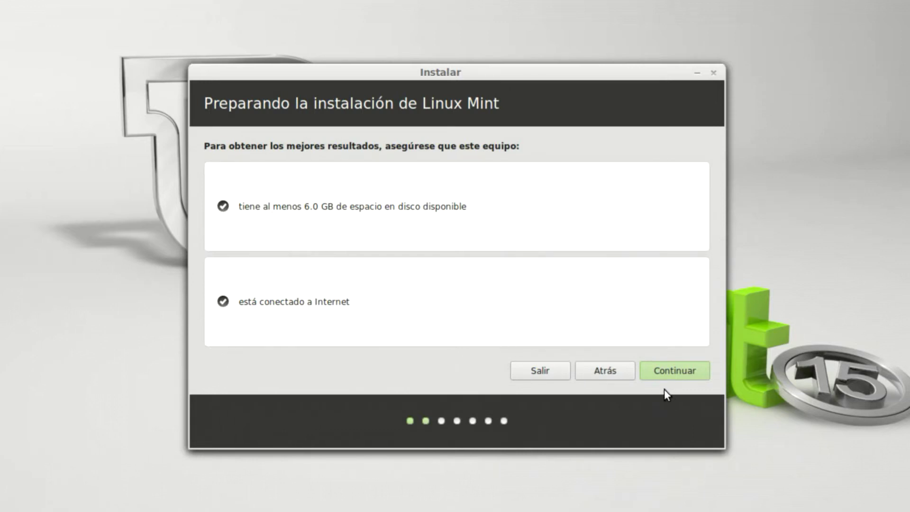
{"action": "left_click", "coordinate": [670, 370]}
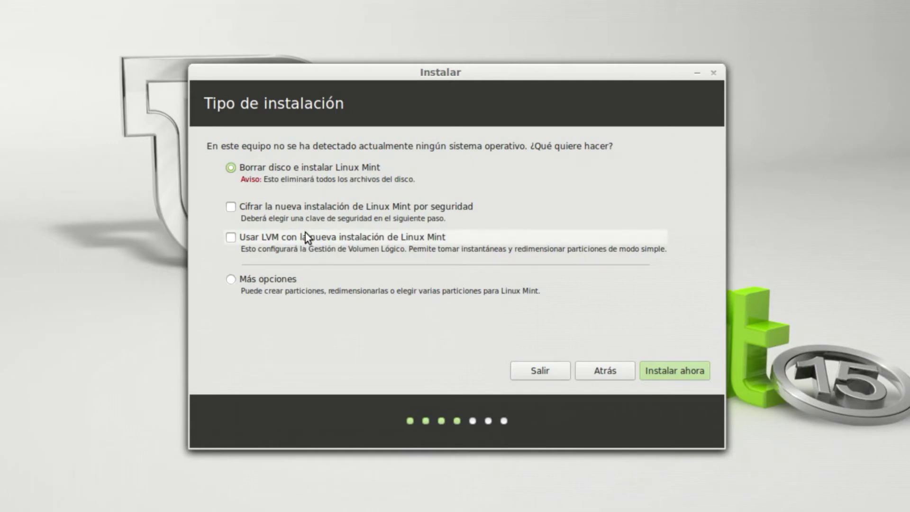
- Choose the Más opciones manual partitioning option and go to the partition table
{"action": "left_click", "coordinate": [231, 280]}
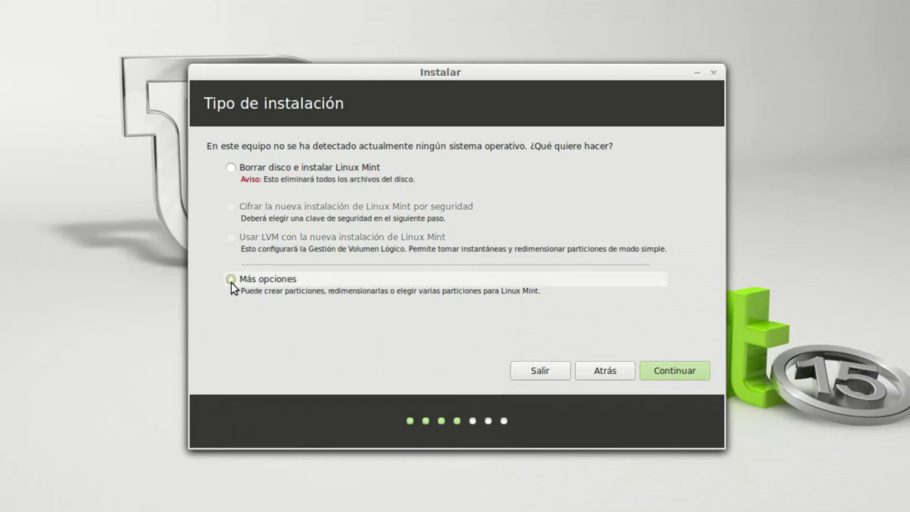
{"action": "left_click", "coordinate": [667, 372]}
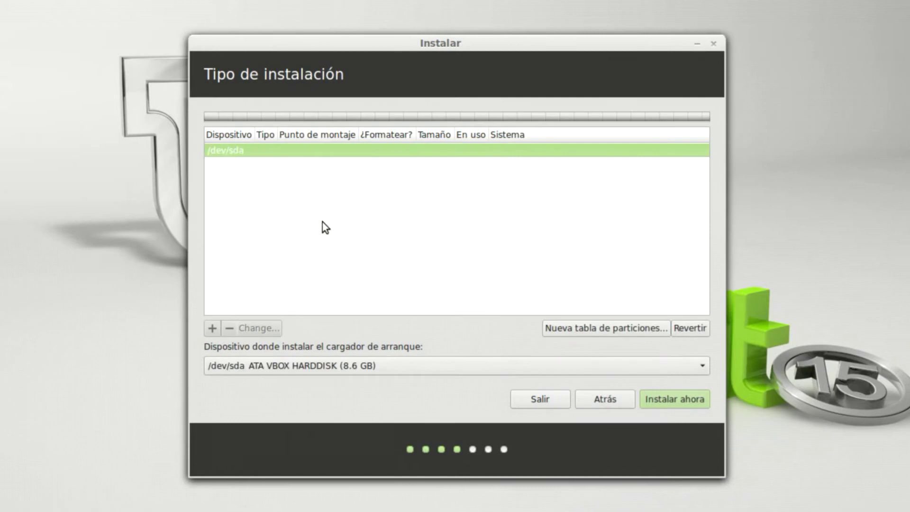
- Create a new empty partition table on /dev/sda and select the 8589 MB free space
{"action": "left_click", "coordinate": [606, 328]}
{"action": "left_click", "coordinate": [632, 302]}
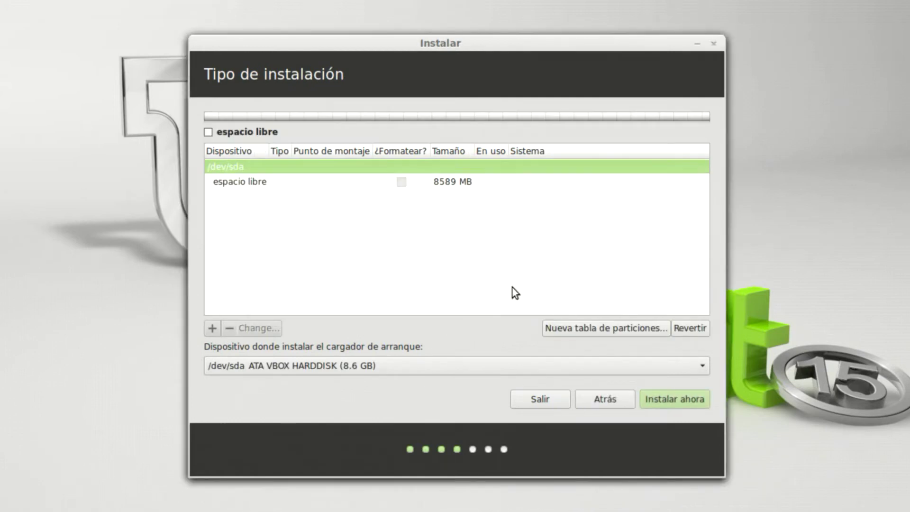
{"action": "left_click", "coordinate": [262, 185]}
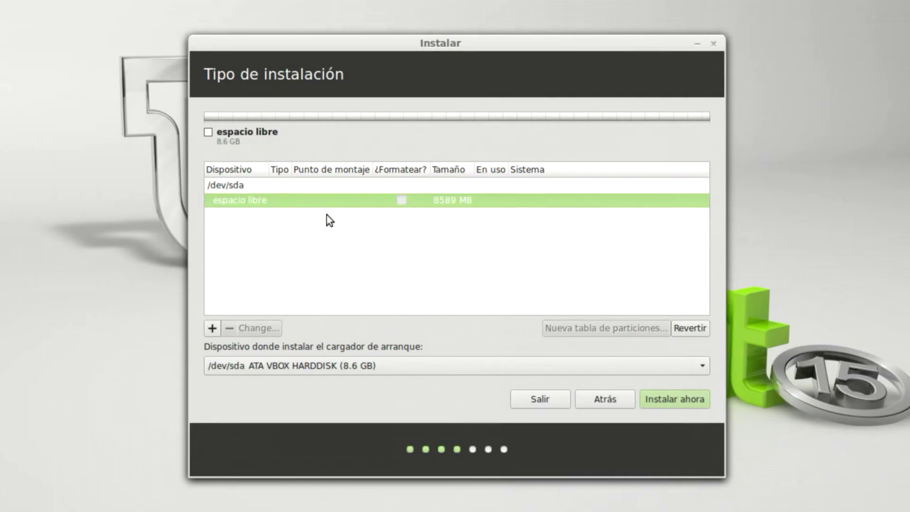
- Cancel a first Crear partición attempt, keep /dev/sda as boot loader device, then reopen Crear partición
{"action": "left_click", "coordinate": [212, 328]}
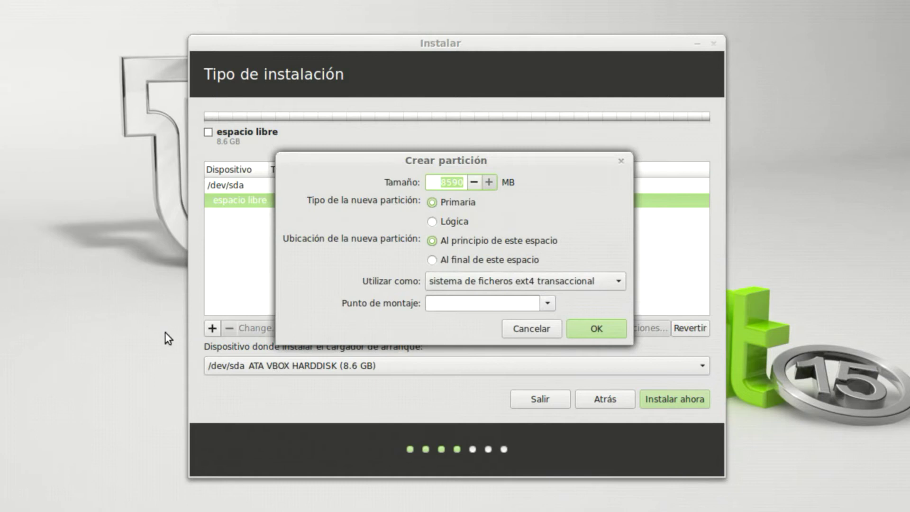
{"action": "left_click", "coordinate": [536, 335]}
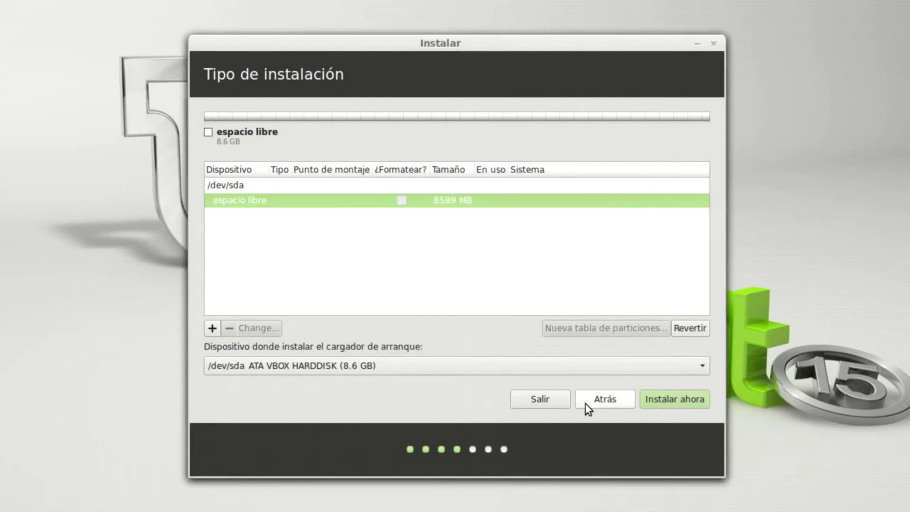
{"action": "left_click", "coordinate": [580, 373]}
{"action": "left_click", "coordinate": [579, 370]}
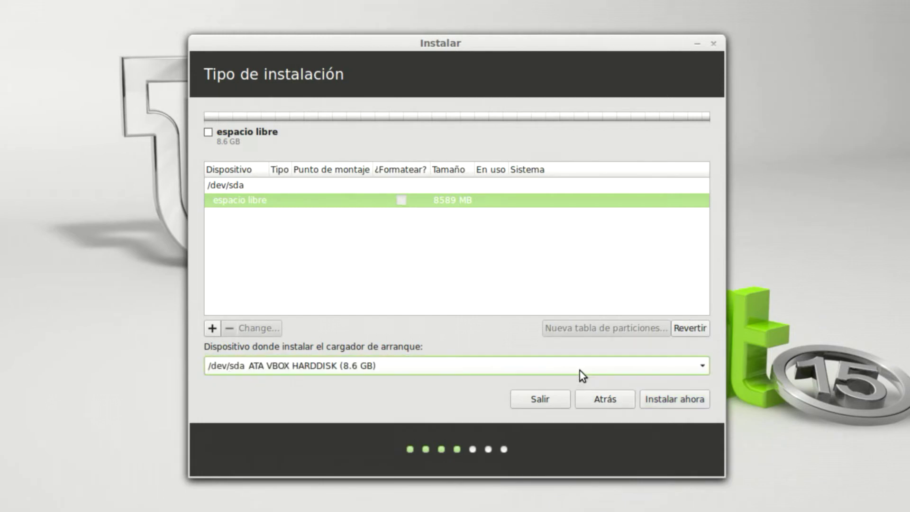
{"action": "left_click", "coordinate": [212, 328]}
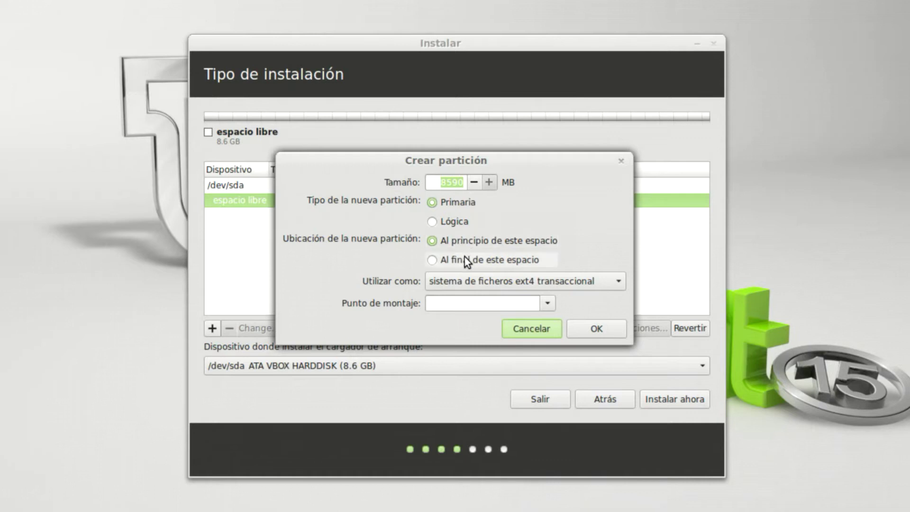
- Set the new partition's type to swap, then switch it back to ext4
{"action": "left_click", "coordinate": [561, 282]}
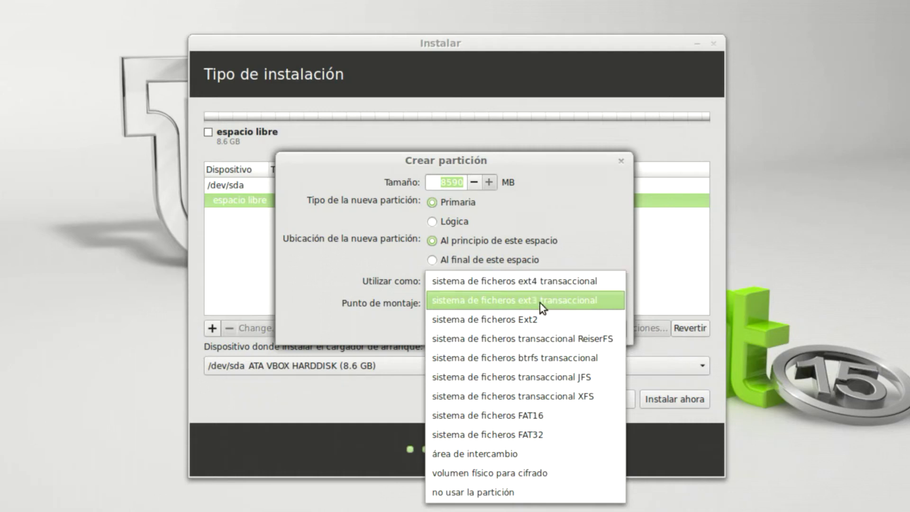
{"action": "left_click", "coordinate": [524, 453]}
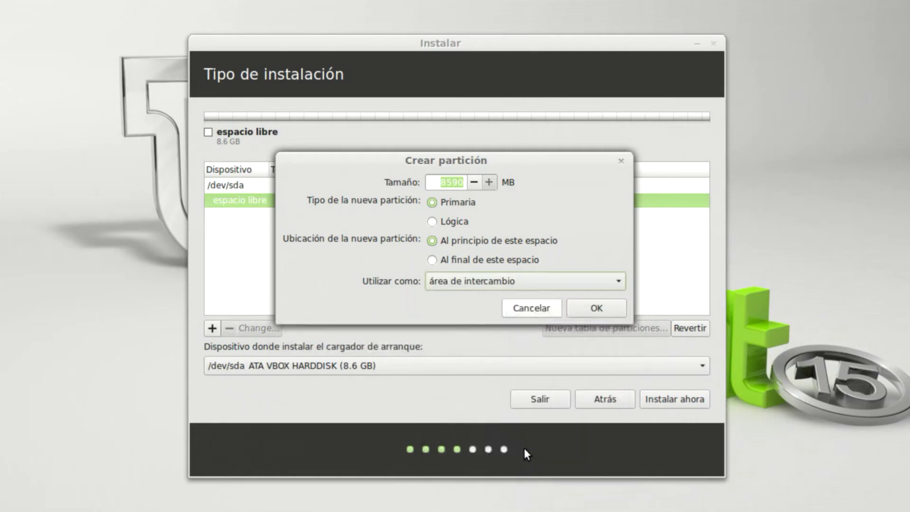
{"action": "left_click", "coordinate": [530, 284]}
{"action": "left_click", "coordinate": [528, 114]}
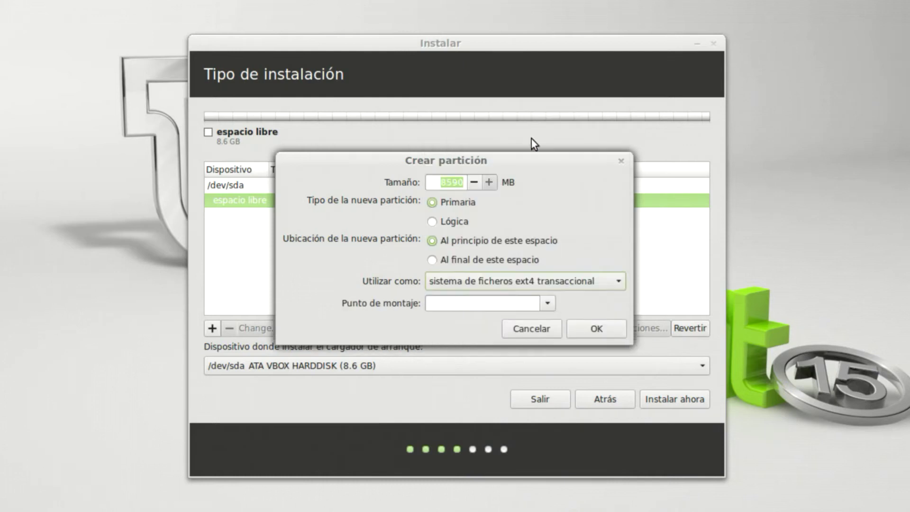
- Leave the mount point unchanged, cancel the partition, and go back to Tipo de instalación
{"action": "left_click", "coordinate": [545, 303]}
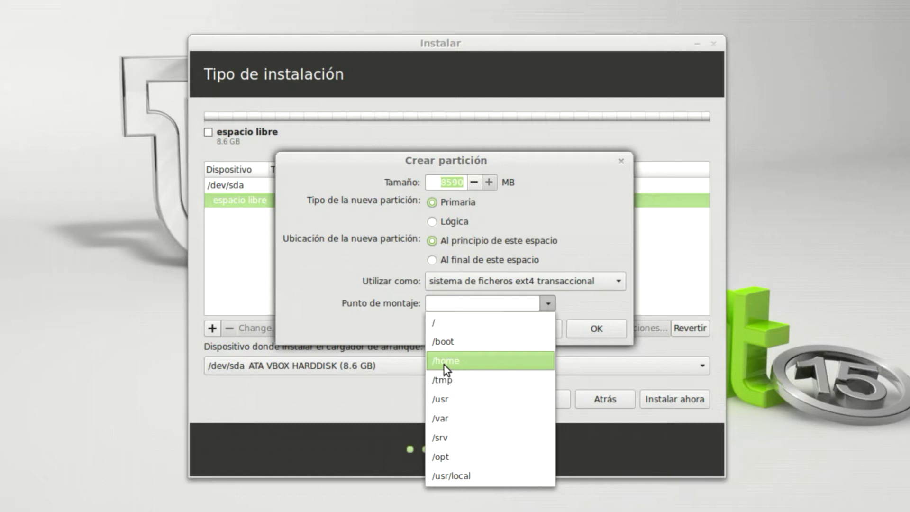
{"action": "left_click", "coordinate": [357, 324]}
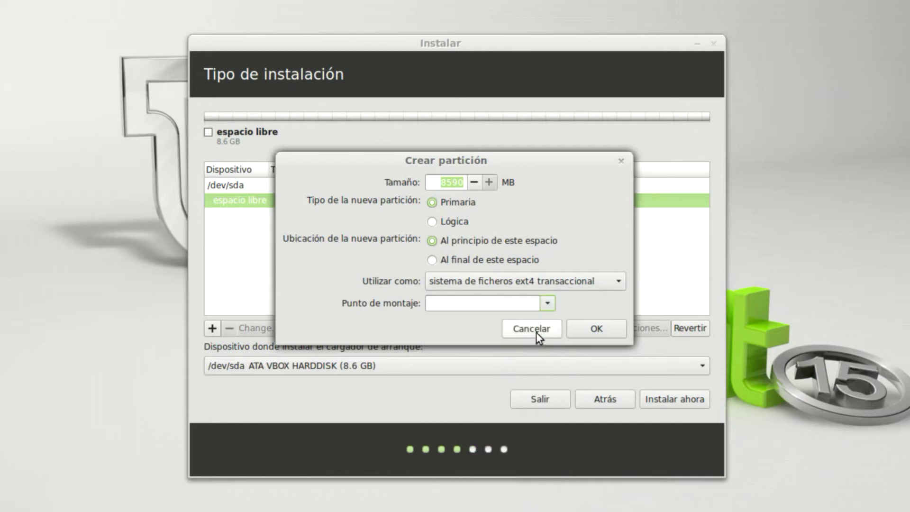
{"action": "left_click", "coordinate": [536, 328]}
{"action": "left_click", "coordinate": [601, 398]}
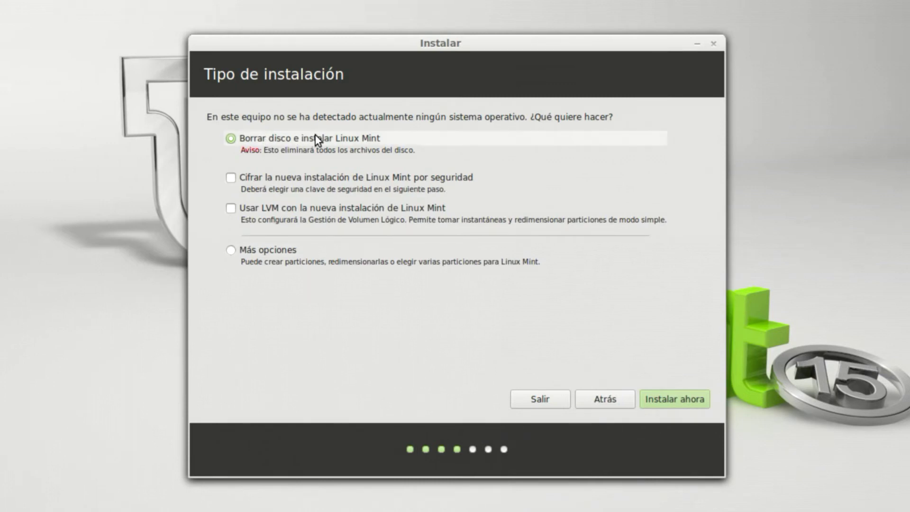
- Install by erasing the whole disk, with Madrid as location and Español keyboard layout
{"action": "left_click", "coordinate": [664, 403]}
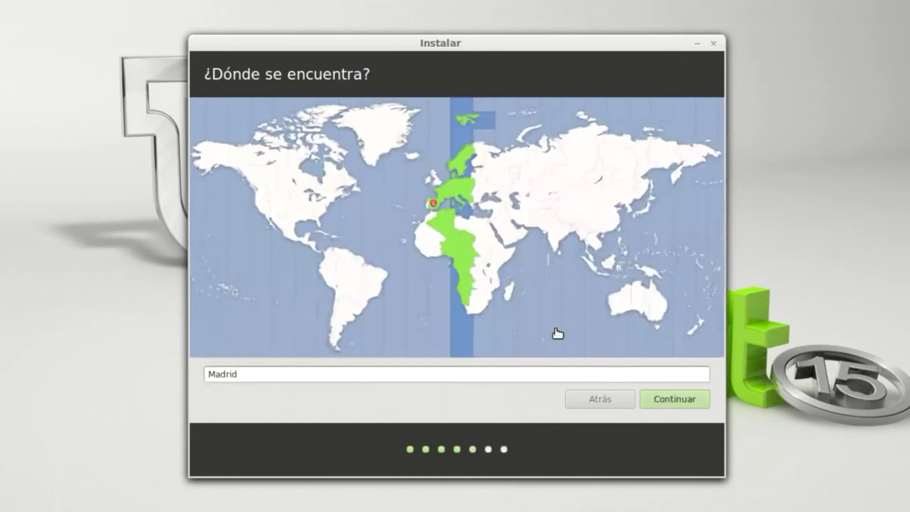
{"action": "left_click", "coordinate": [677, 395]}
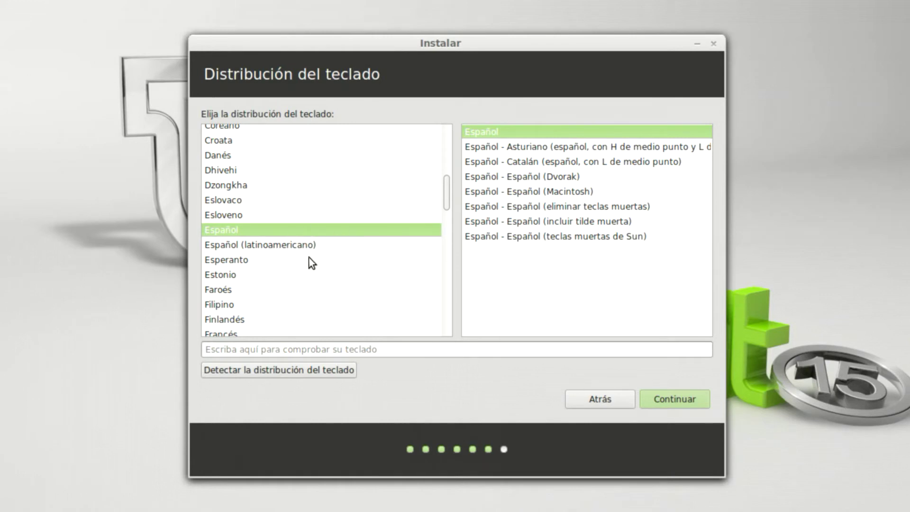
{"action": "left_click", "coordinate": [675, 402]}
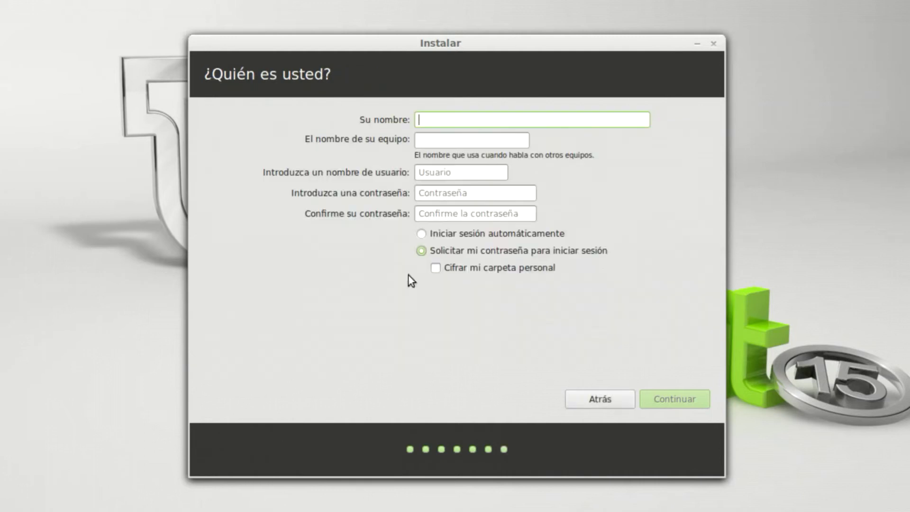
- Enter the user's name, computer name unade25, and the account password twice
{"action": "type", "text": "jen0f0nte"}
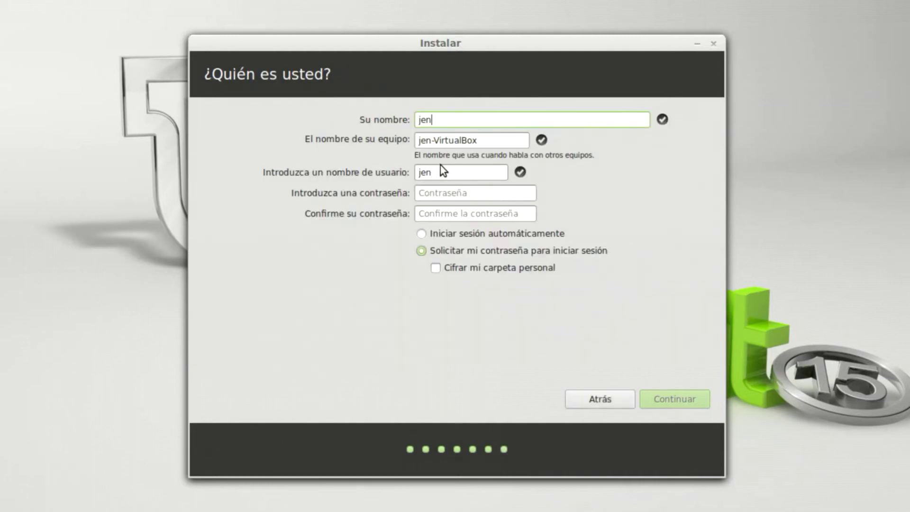
{"action": "key", "text": "Tab"}
{"action": "type", "text": "unade25"}
{"action": "key", "text": "Tab"}
{"action": "key", "text": "Tab"}
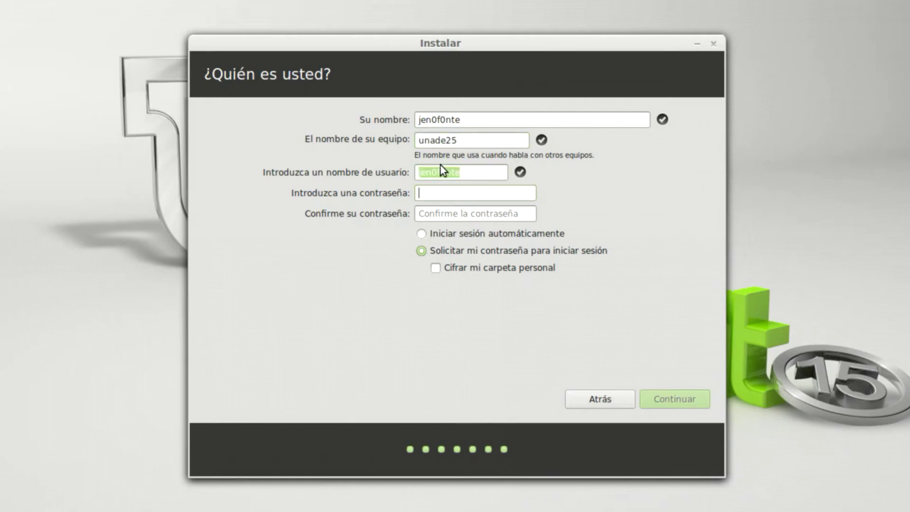
{"action": "type", "text": "***********"}
{"action": "key", "text": "Tab"}
{"action": "type", "text": "***********"}
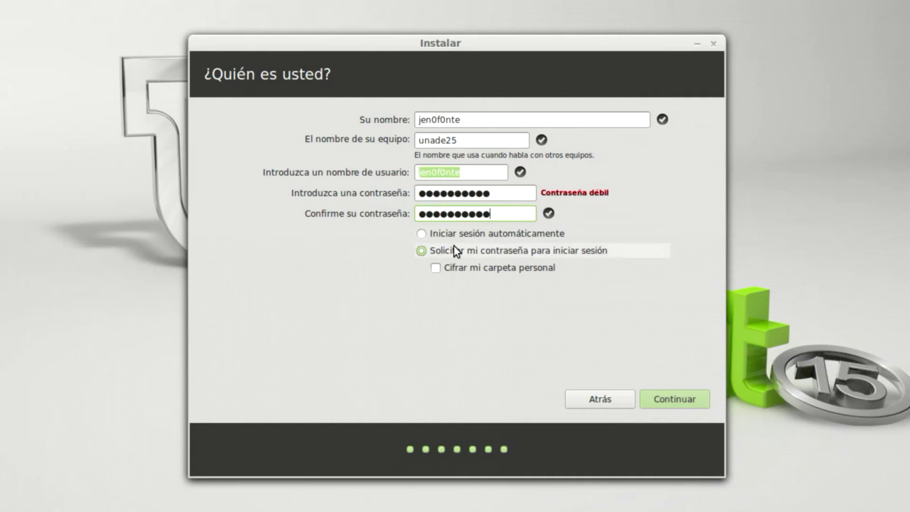
- Require the password to log in and start the installation
{"action": "left_click", "coordinate": [439, 232]}
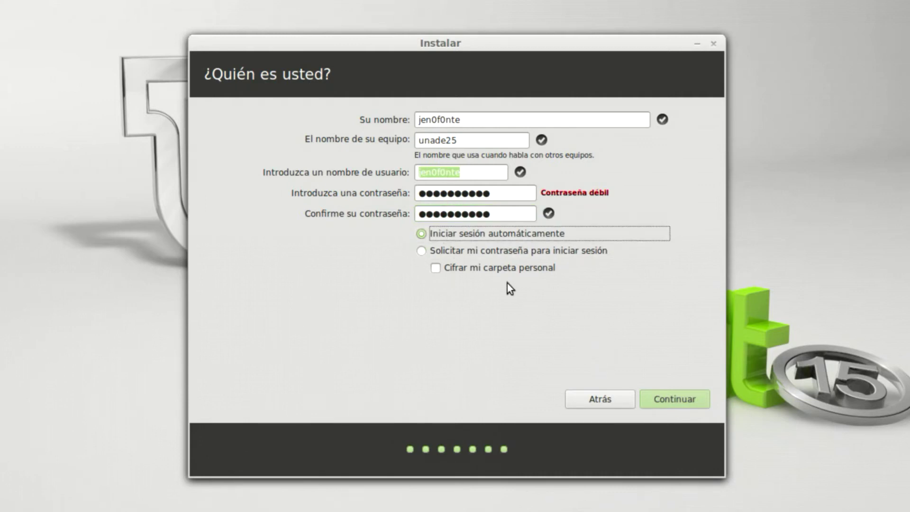
{"action": "left_click", "coordinate": [441, 253]}
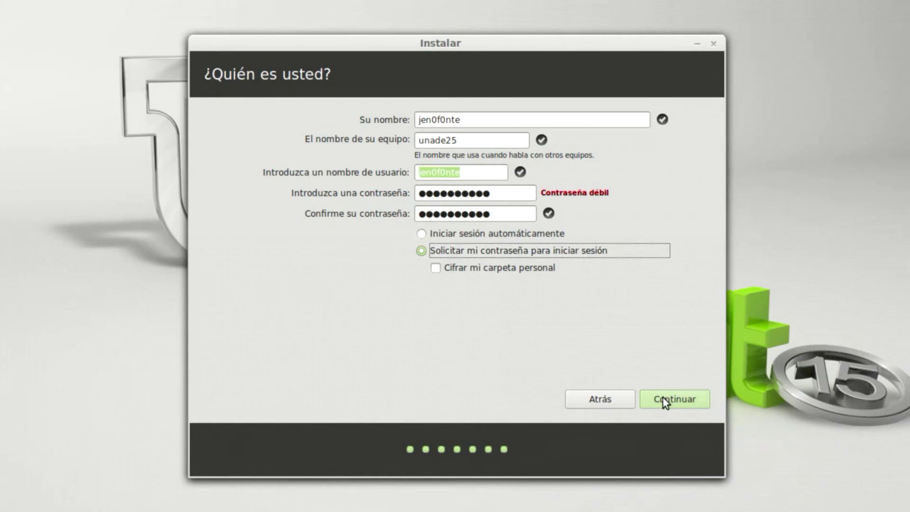
{"action": "left_click", "coordinate": [662, 398]}
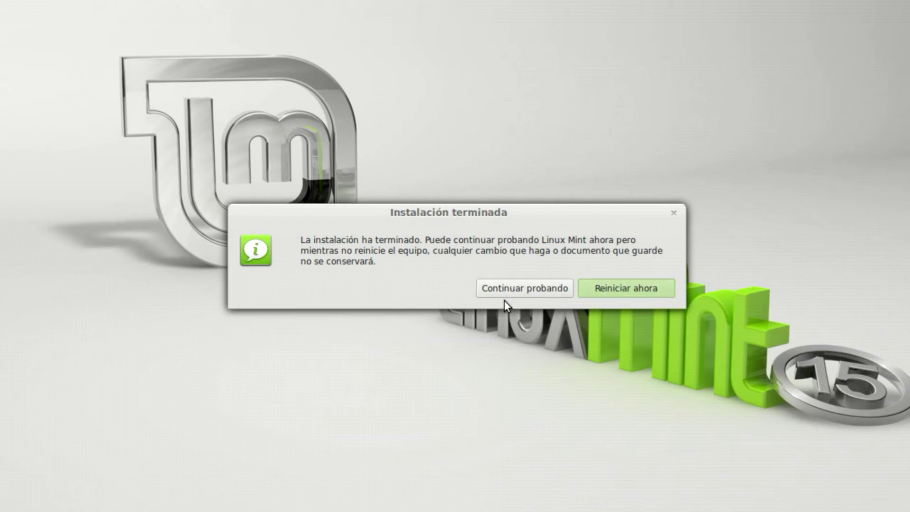
- Restart into the new installation once the Instalación terminada notice appears
{"action": "left_click", "coordinate": [604, 287]}
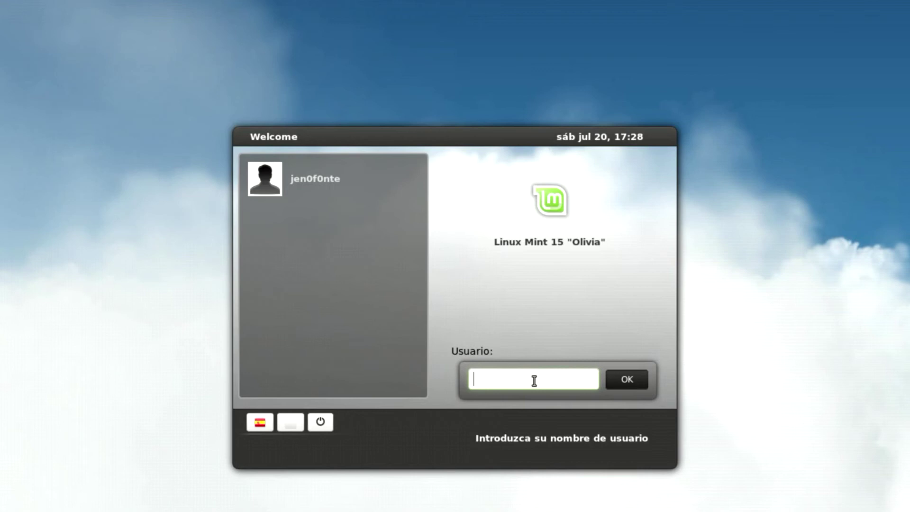
- Log in as the new user account with its password
{"action": "left_click", "coordinate": [310, 178]}
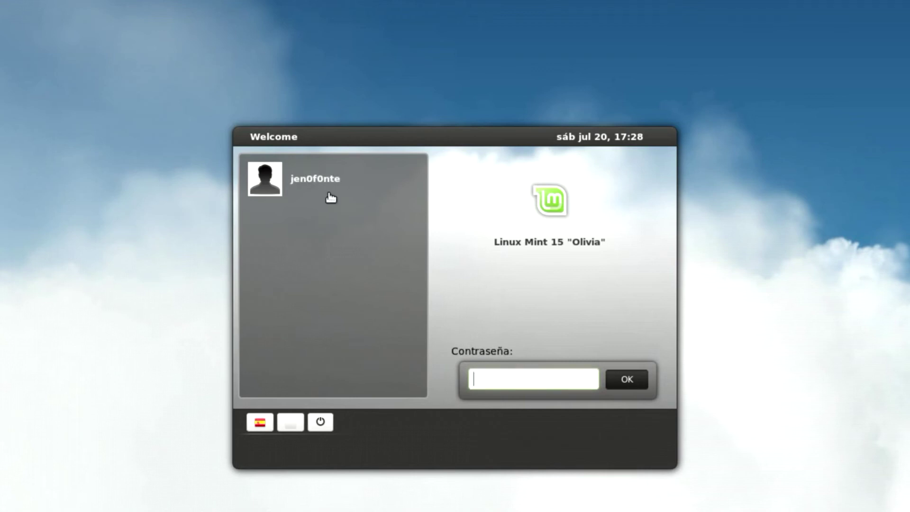
{"action": "type", "text": "••••••••••"}
{"action": "key", "text": "Return"}
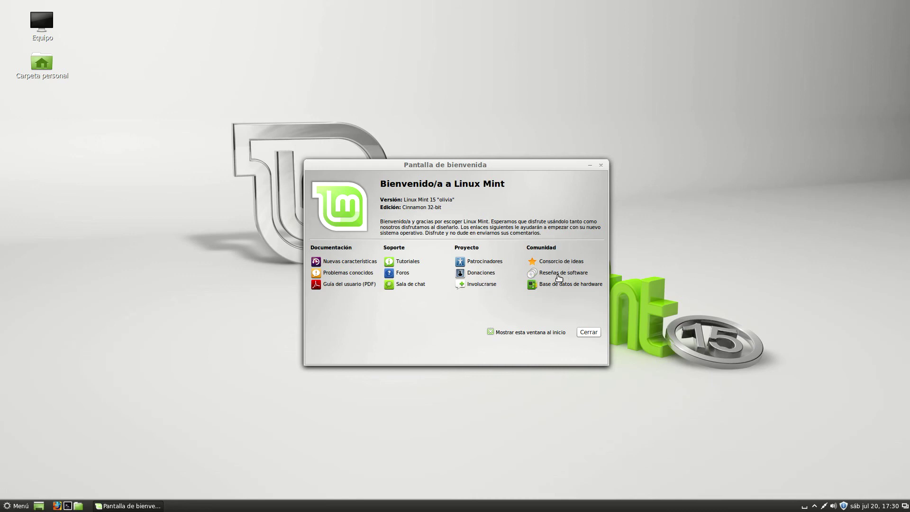
- Disable the welcome window at startup, close it, and launch the update manager
{"action": "left_click", "coordinate": [490, 332]}
{"action": "left_click", "coordinate": [589, 333]}
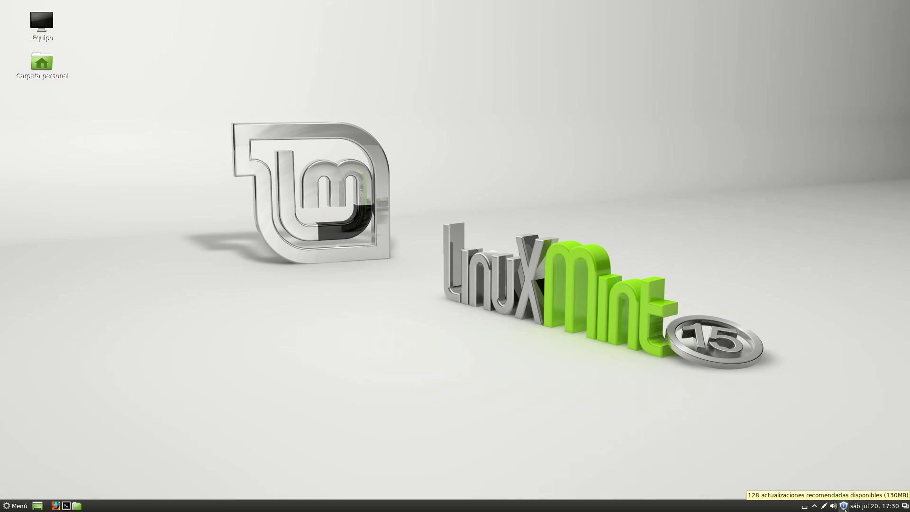
{"action": "left_click", "coordinate": [844, 506]}
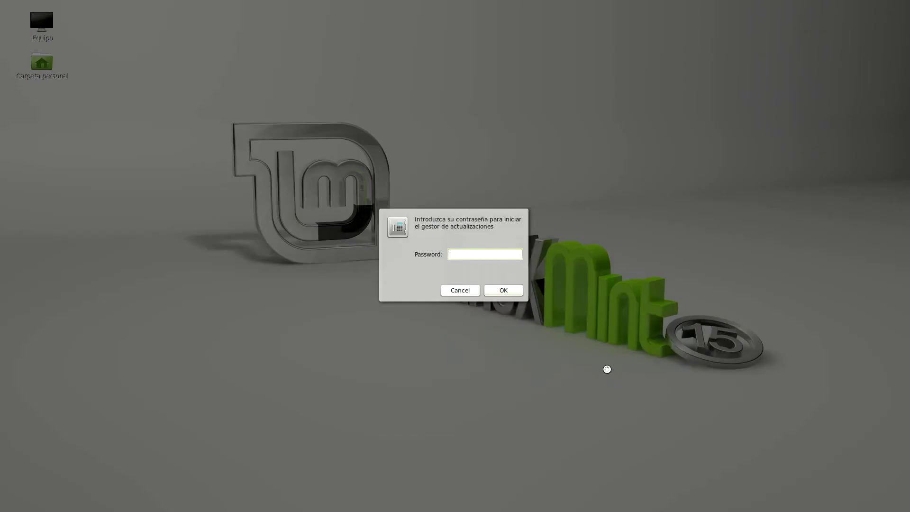
- Authenticate with the password and reposition the Update Manager and download progress windows
{"action": "type", "text": "•••••••••••"}
{"action": "key", "text": "Return"}
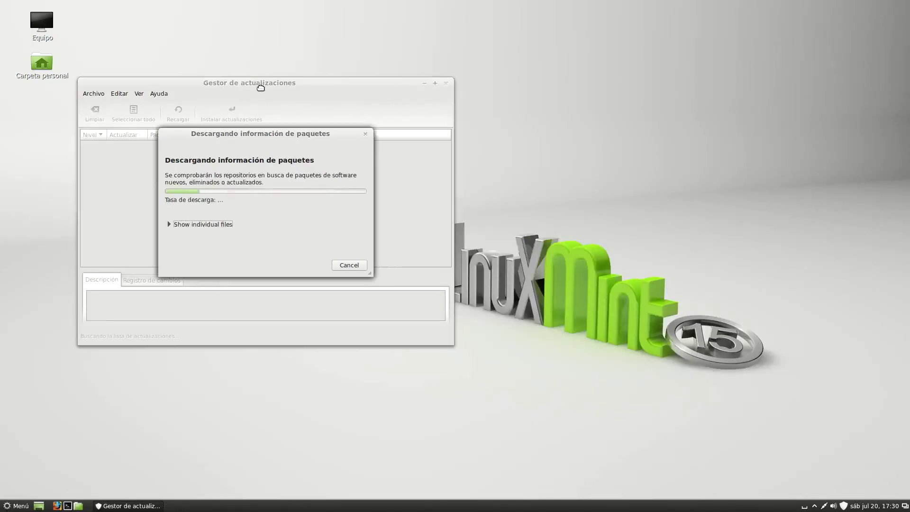
{"action": "left_click_drag", "start_coordinate": [259, 86], "coordinate": [378, 111]}
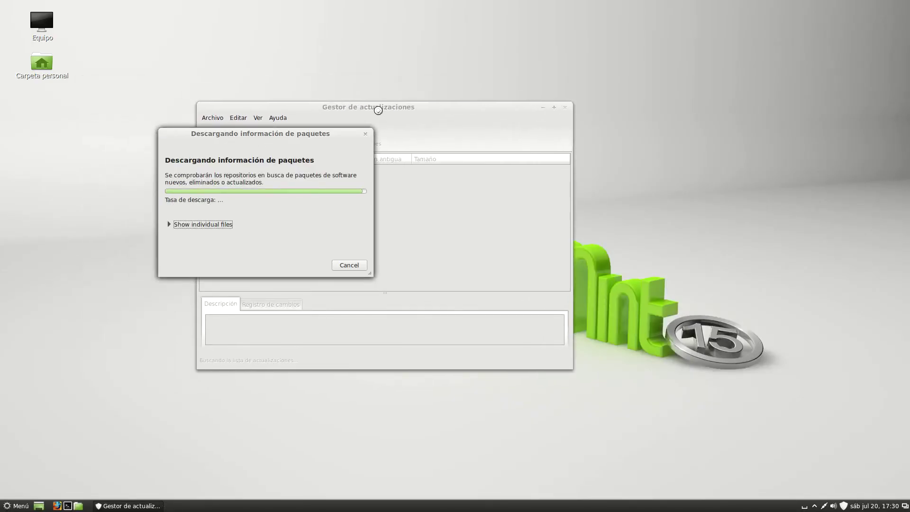
{"action": "left_click_drag", "start_coordinate": [292, 140], "coordinate": [419, 168]}
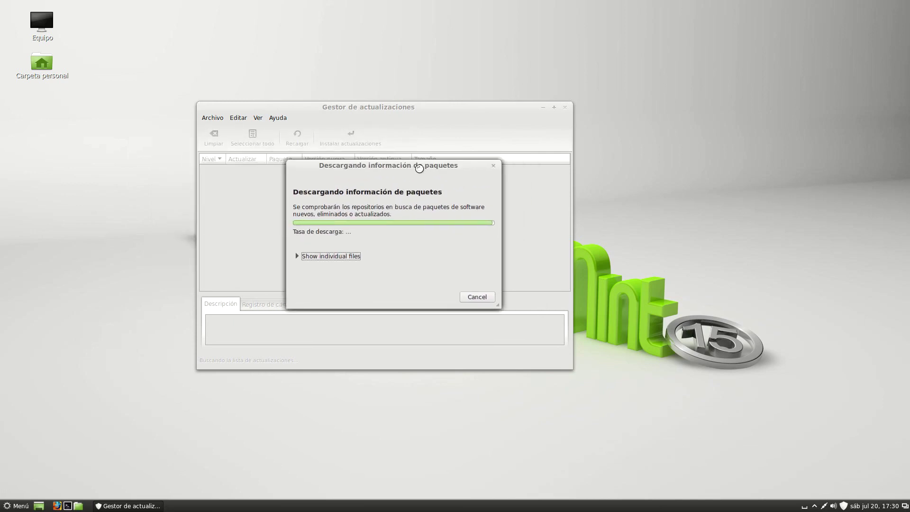